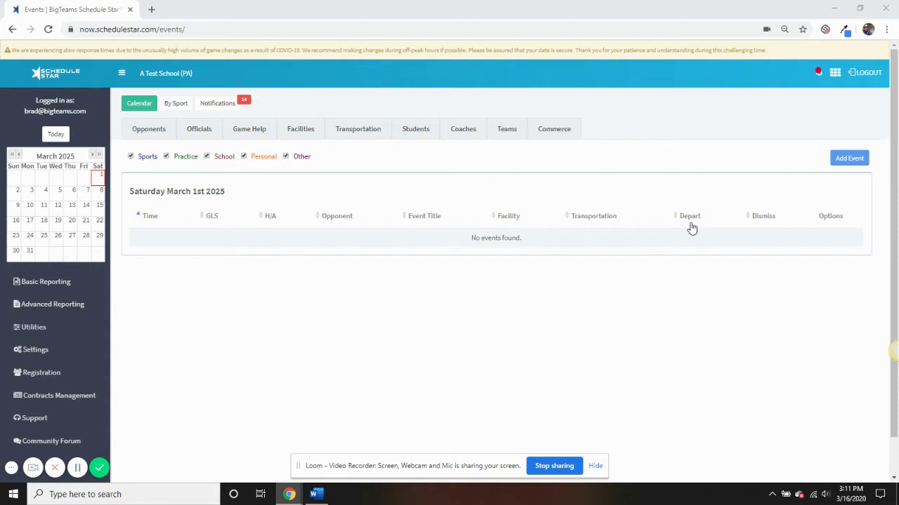
Review the school's Opponents, Officials, Facilities, Transportation, Students, Coaches and Commerce lists one after another.
click(163, 131)
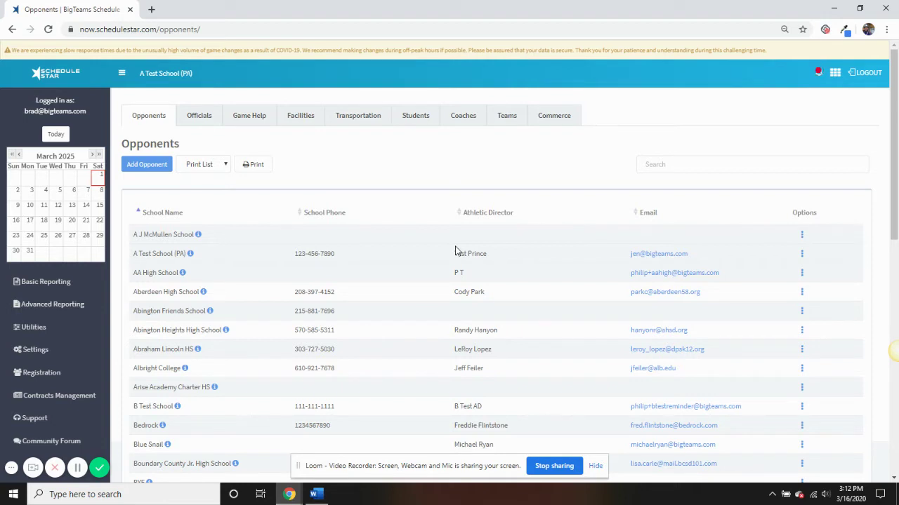
click(198, 119)
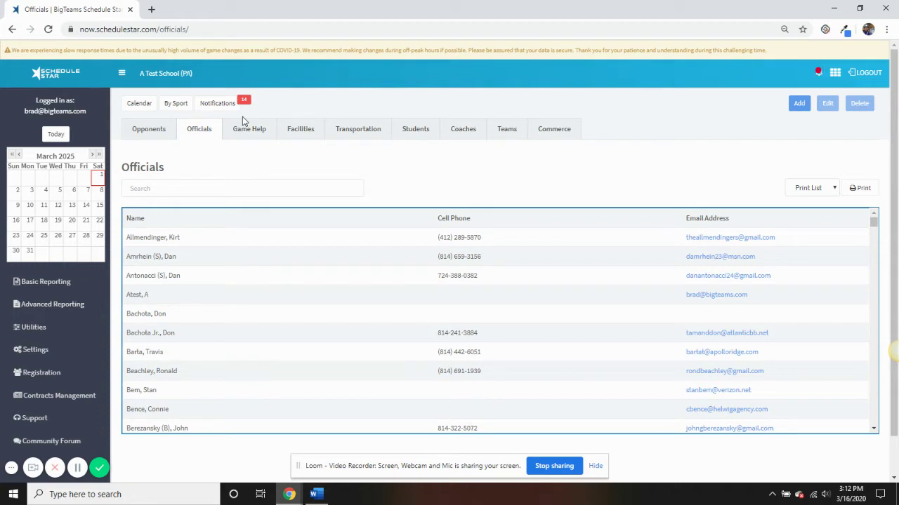
click(300, 129)
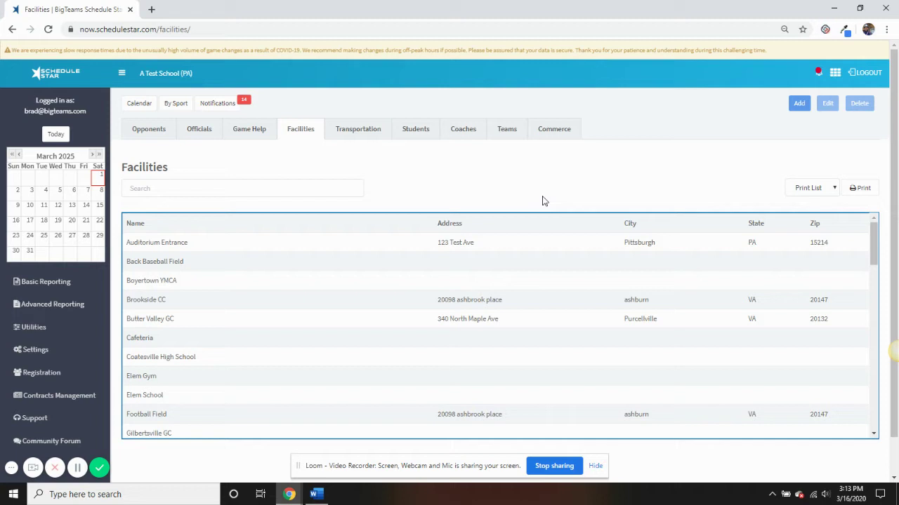
click(365, 135)
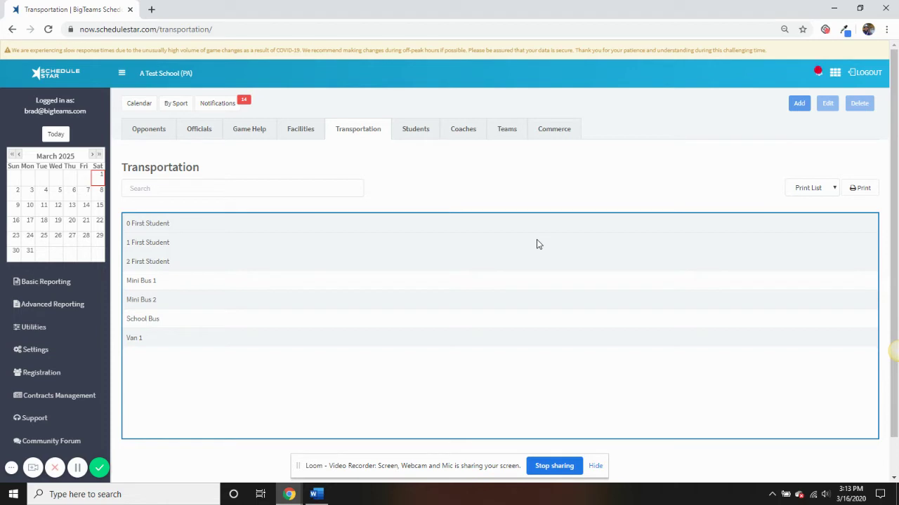
click(401, 132)
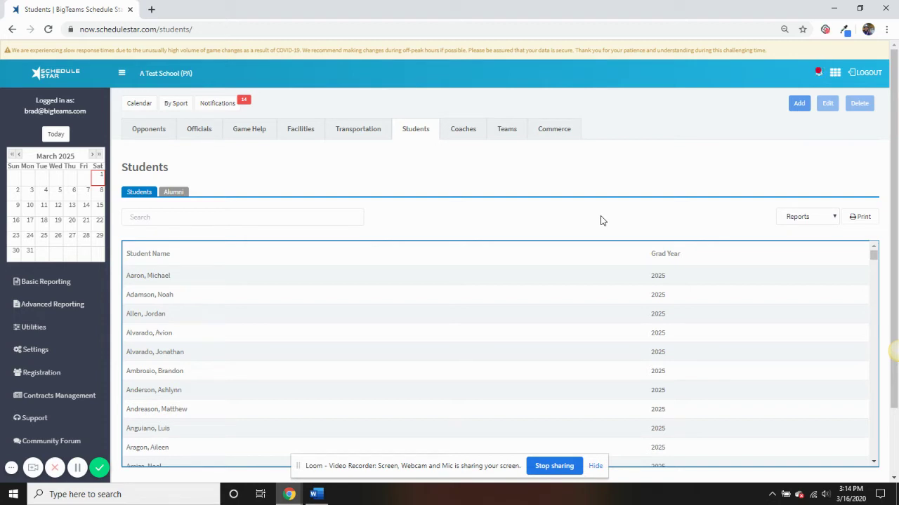
click(463, 133)
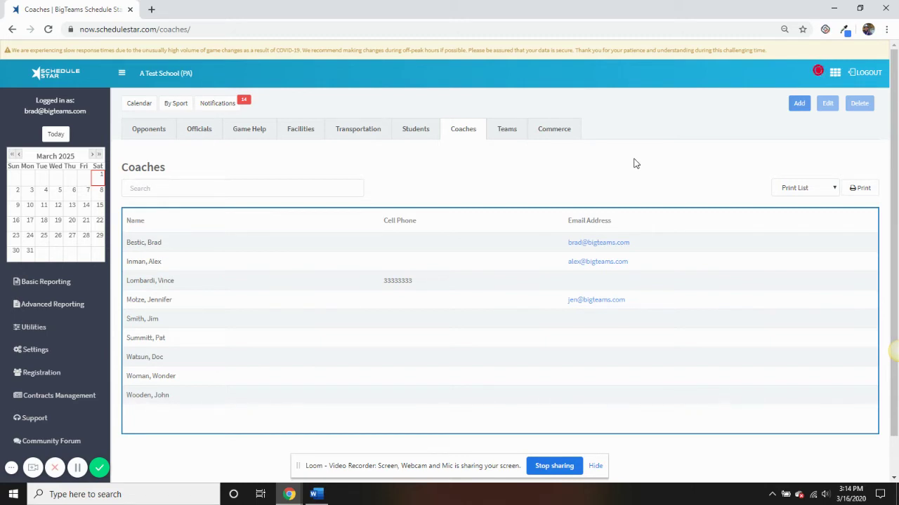
click(557, 132)
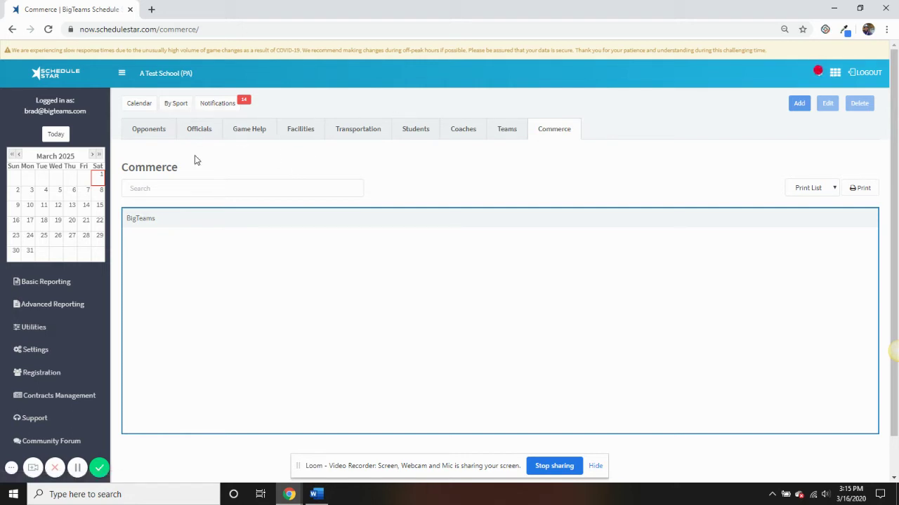
Return to the calendar and start a new sports event for the Boys Varsity Baseball team.
click(135, 111)
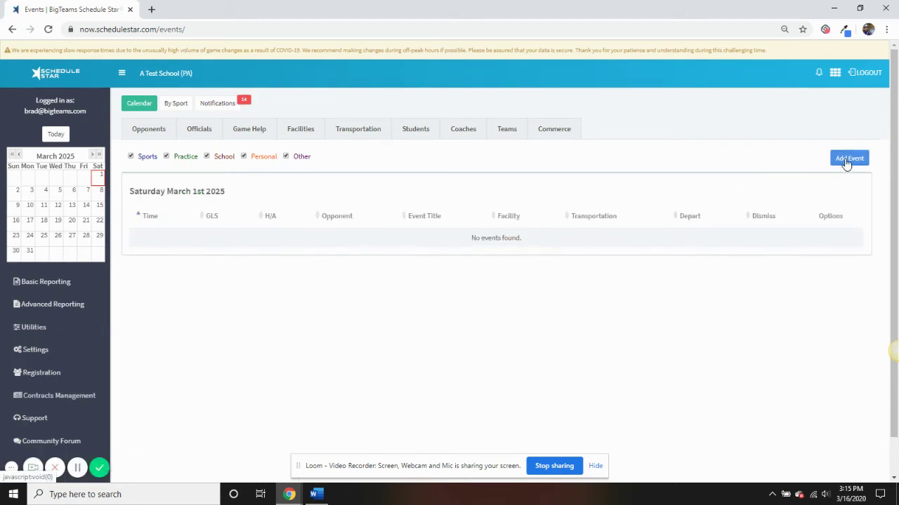
click(838, 160)
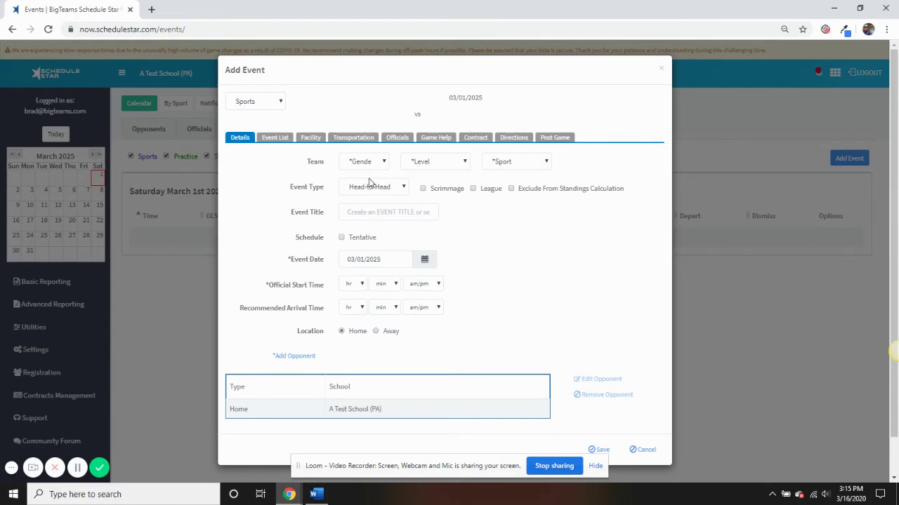
click(366, 161)
click(358, 187)
click(425, 164)
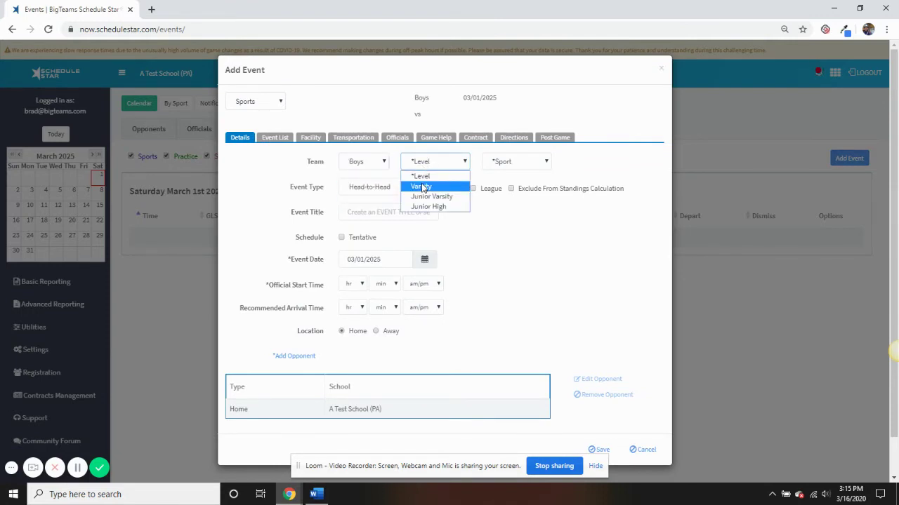
click(428, 187)
click(506, 163)
click(506, 196)
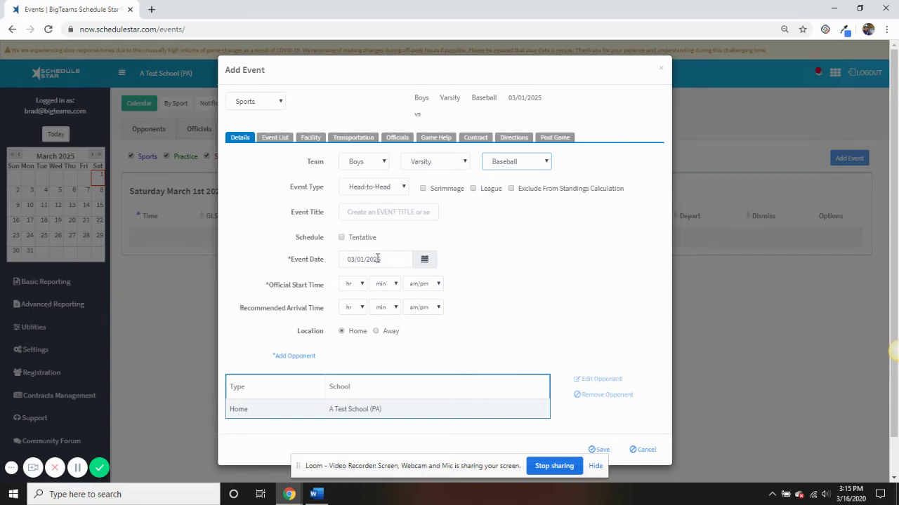
Set the baseball game's official start time to 4:00 PM, add B Test School as opponent and save the event.
click(357, 284)
click(354, 334)
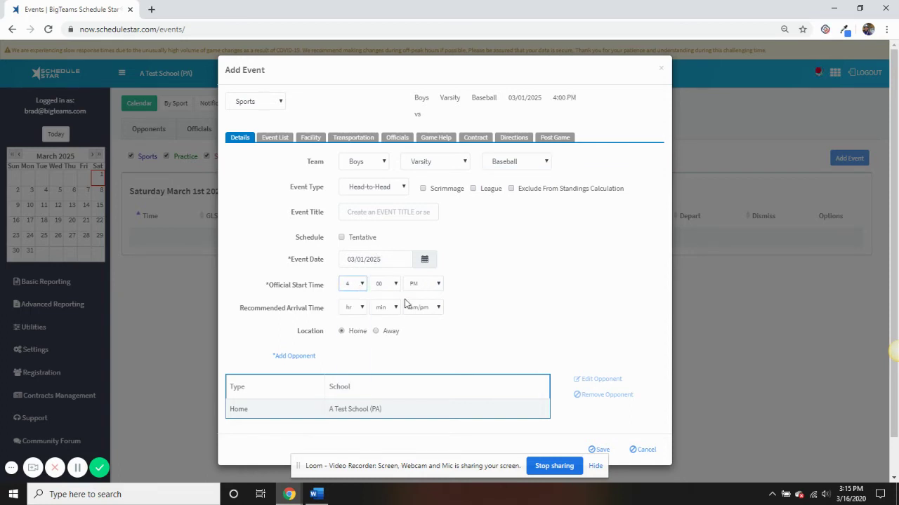
click(296, 355)
click(377, 356)
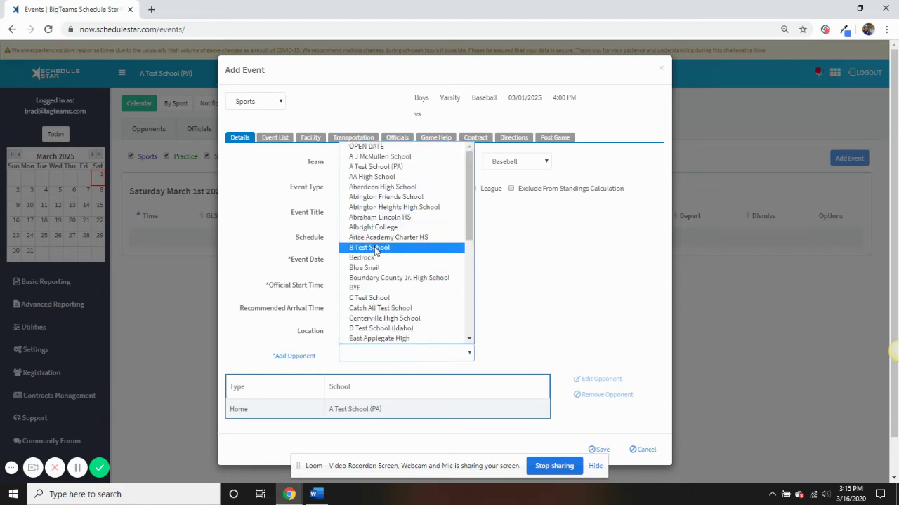
click(435, 248)
scroll(608, 314, down, 1)
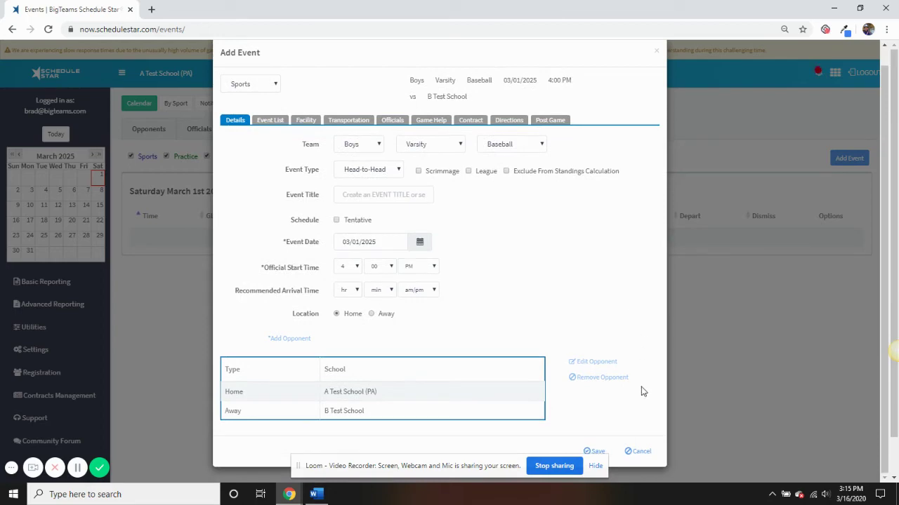
click(591, 453)
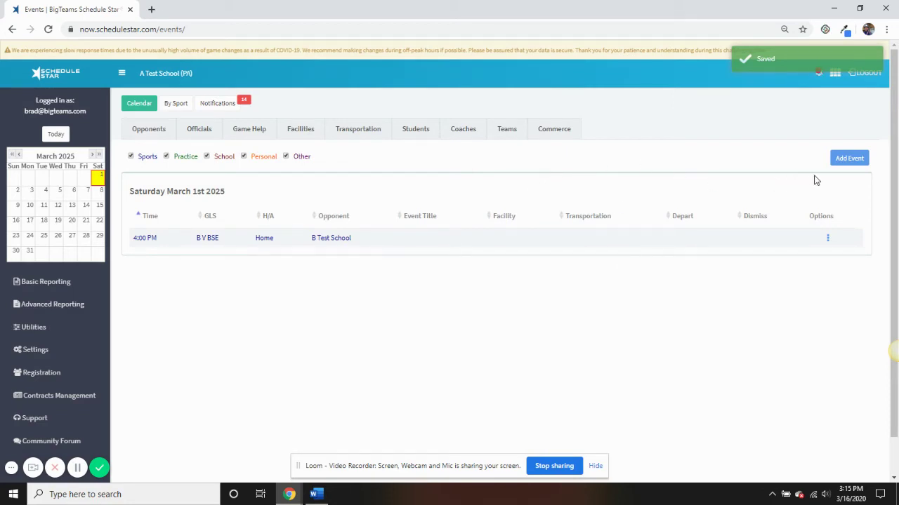
Start another event on the same date with event type Meet for the Boys Varsity Track team.
click(761, 243)
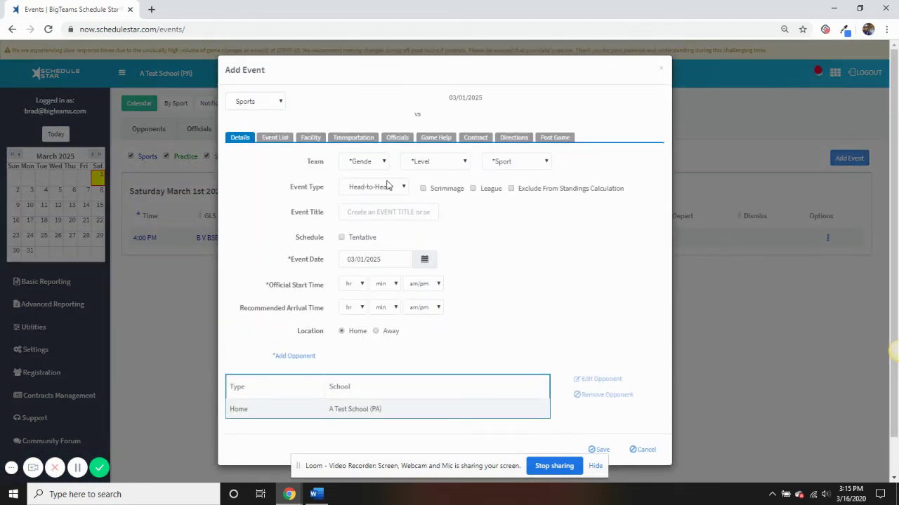
click(373, 186)
click(354, 208)
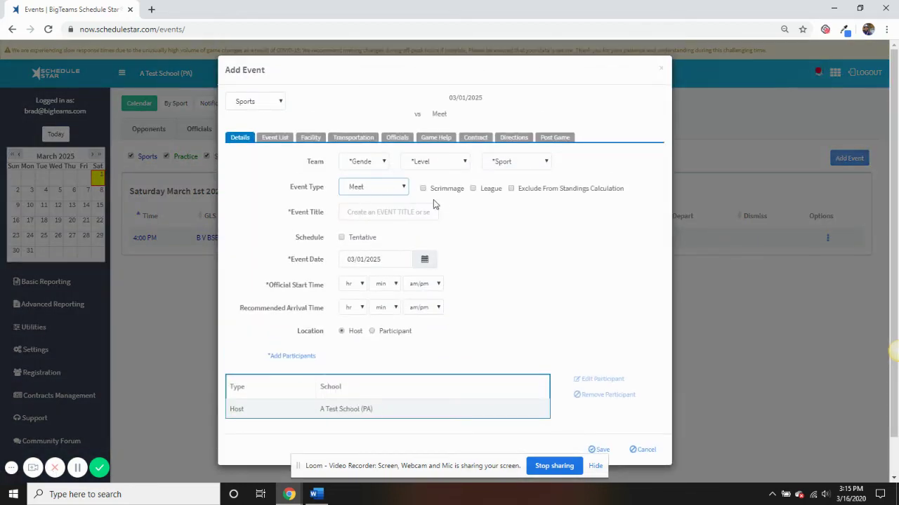
click(365, 164)
click(358, 182)
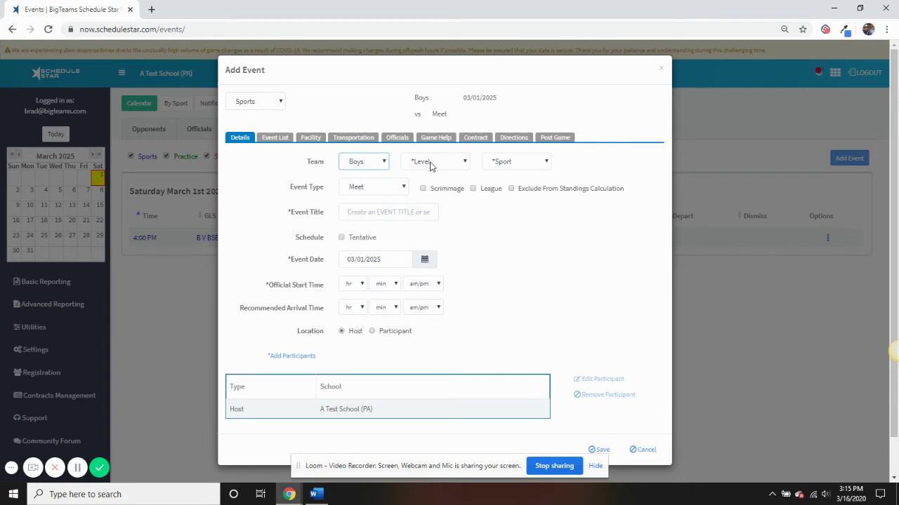
click(430, 165)
click(432, 182)
click(537, 167)
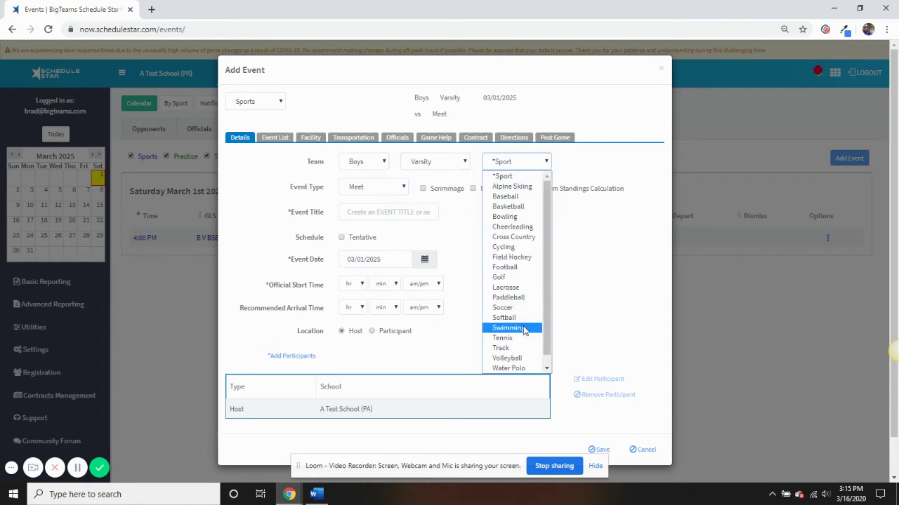
click(513, 349)
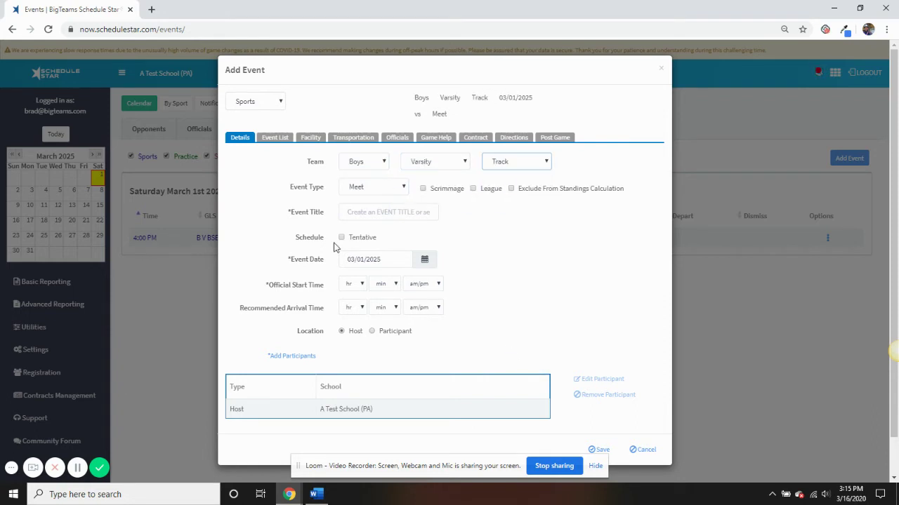
Title the meet "Test Event Title" and set its official start time to 3:00 PM.
click(362, 215)
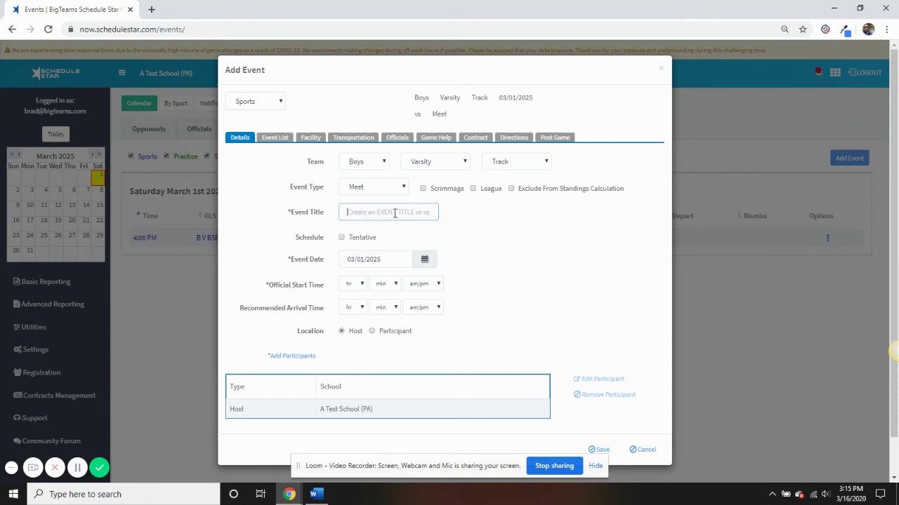
text(Test event Title)
click(387, 228)
click(349, 288)
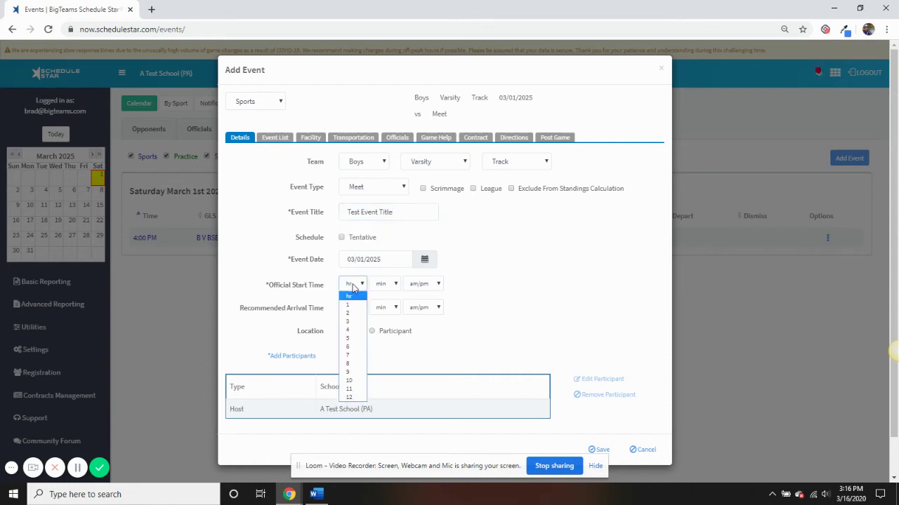
click(351, 320)
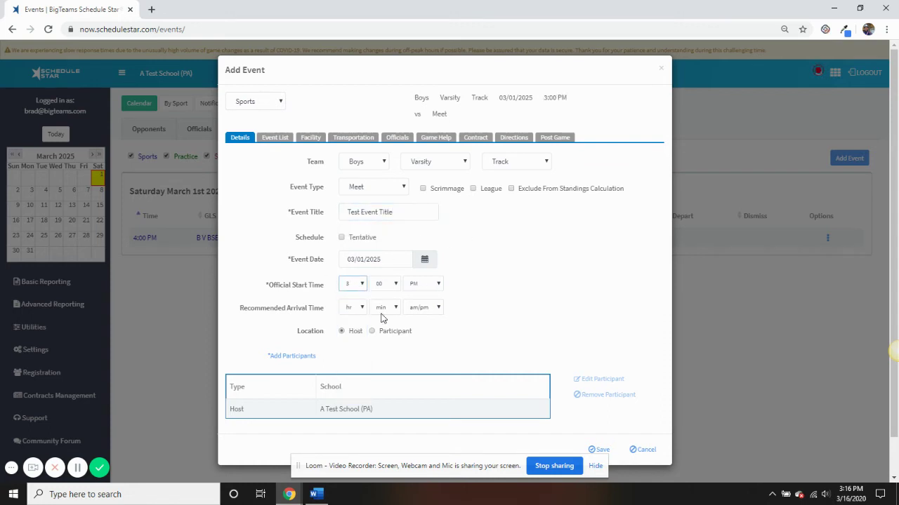
Add Bedrock and Blue Snail as participants in the track meet and save the event.
click(309, 359)
click(355, 354)
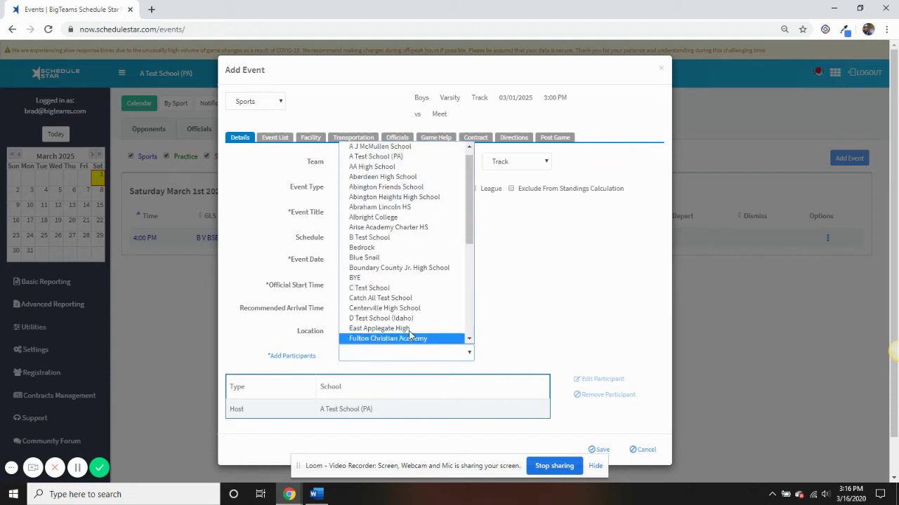
click(373, 253)
click(344, 354)
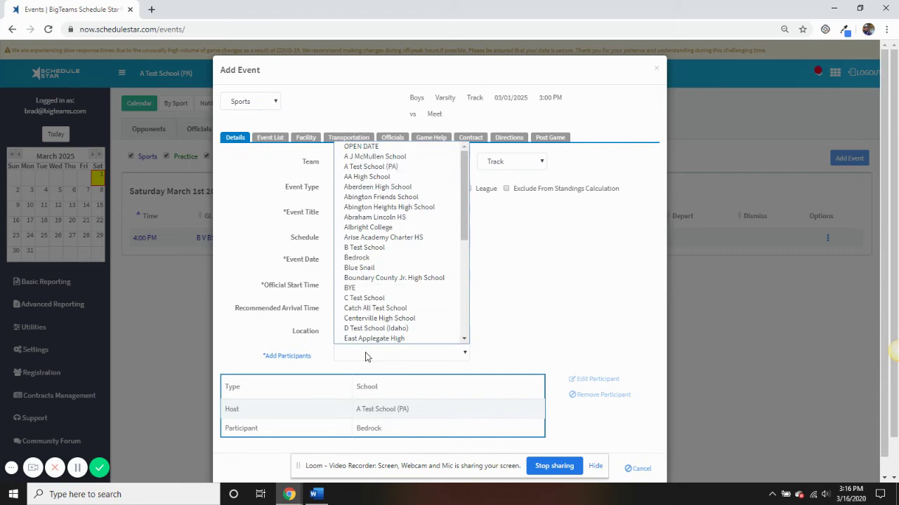
click(386, 248)
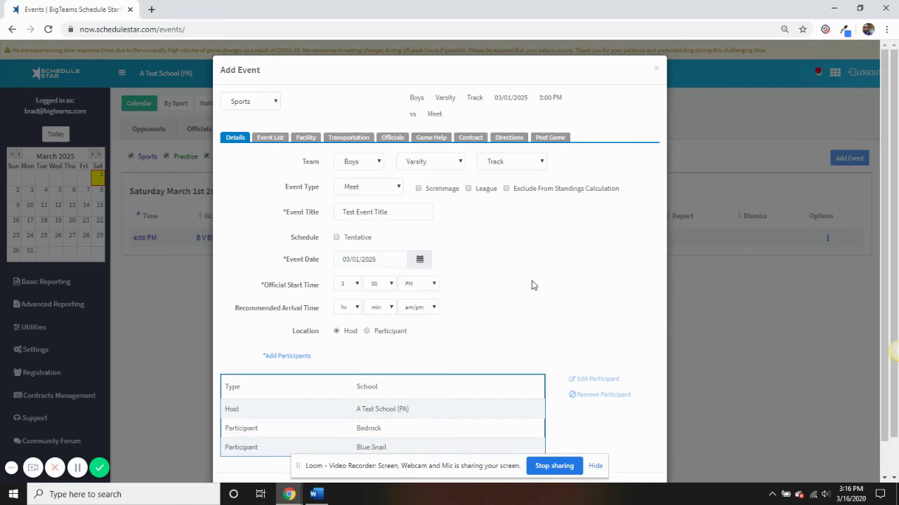
scroll(531, 283, down, 1)
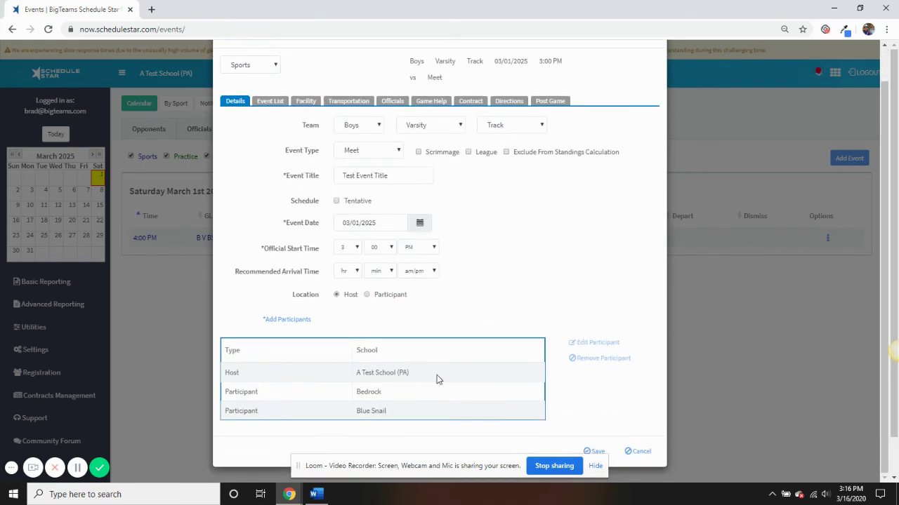
click(595, 452)
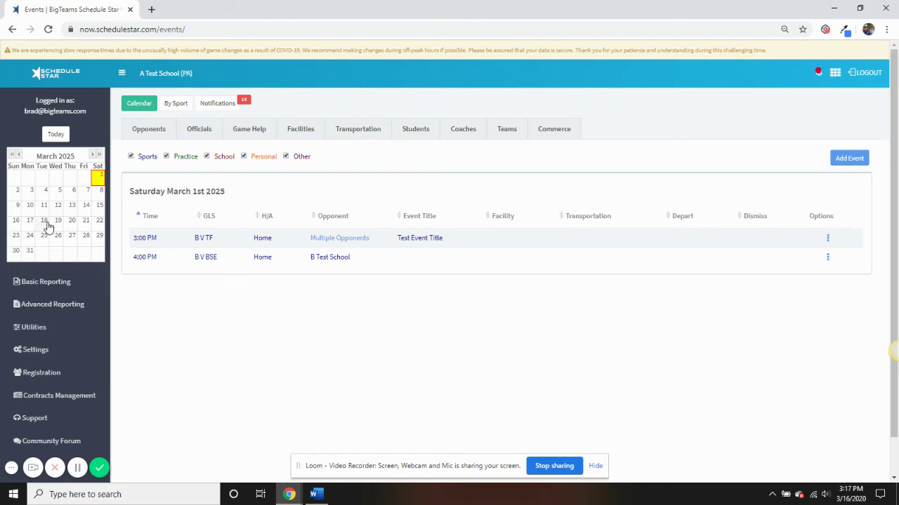
Open the basic event reports and set the report type to Master Schedule.
click(53, 281)
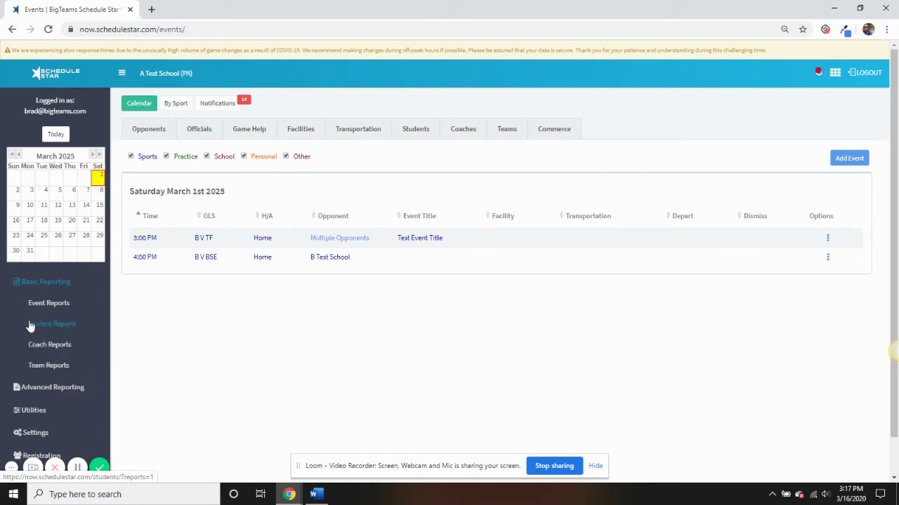
click(44, 303)
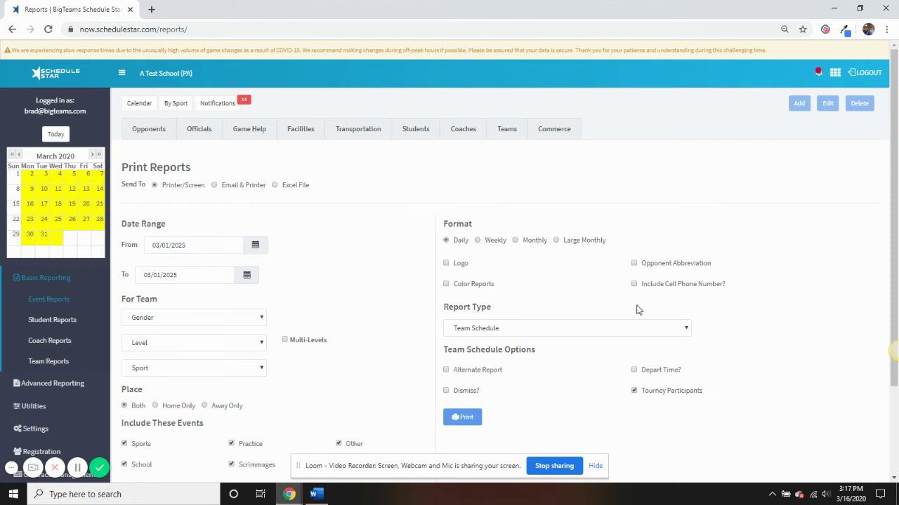
click(557, 333)
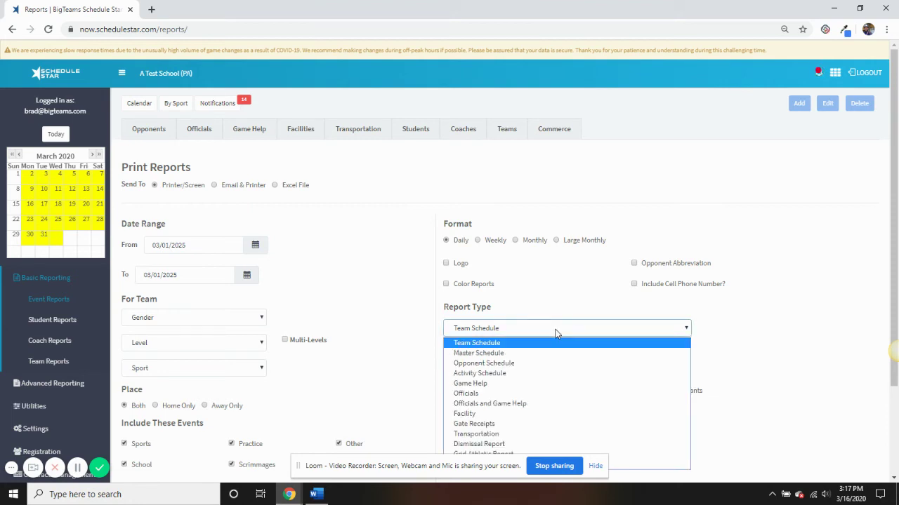
click(523, 353)
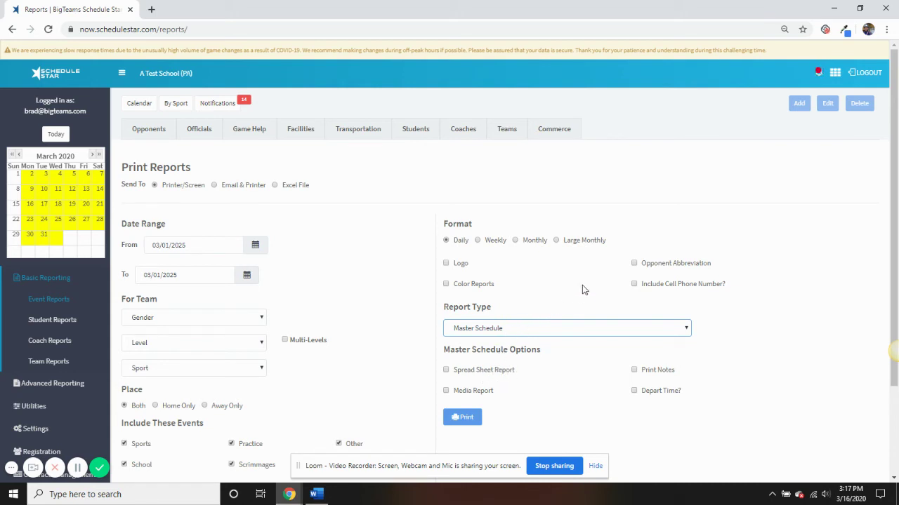
Examine which report categories are offered under Advanced Reporting.
click(46, 278)
click(43, 299)
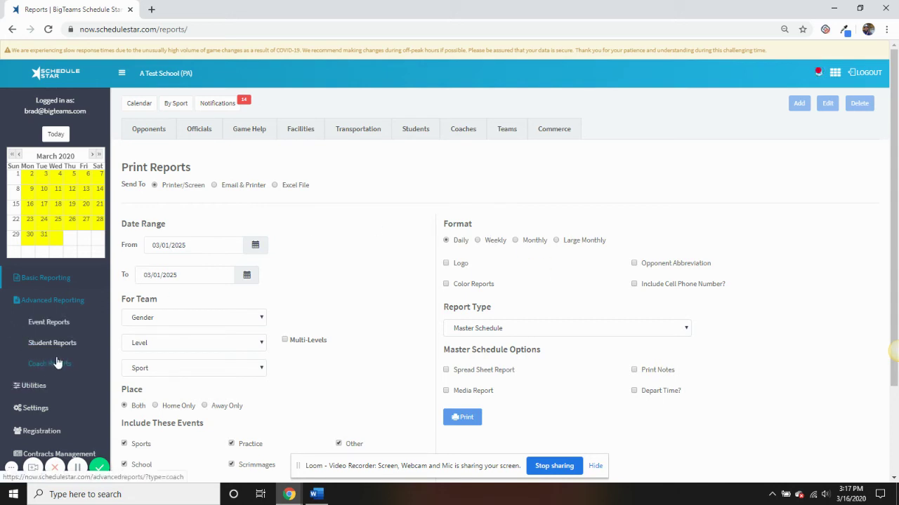
scroll(58, 363, down, 1)
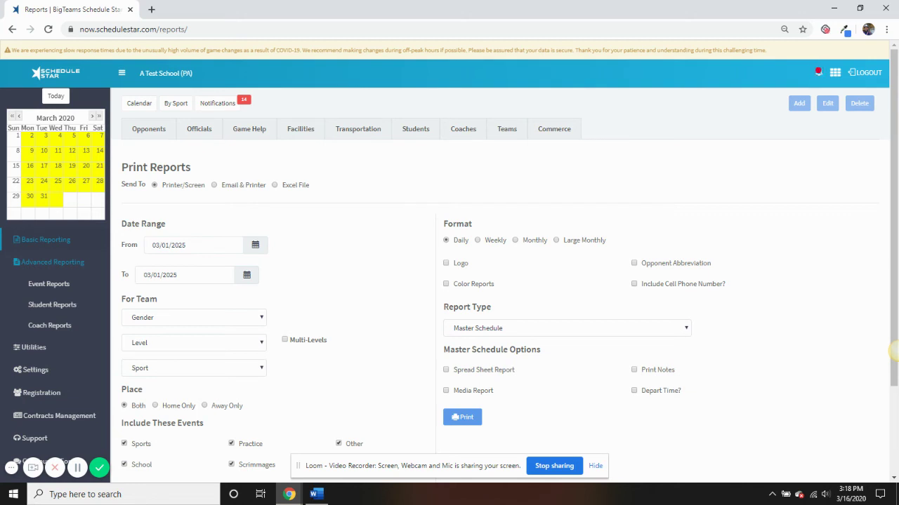
Look through the available utilities and open the Game Wizard page.
click(36, 351)
scroll(36, 351, down, 3)
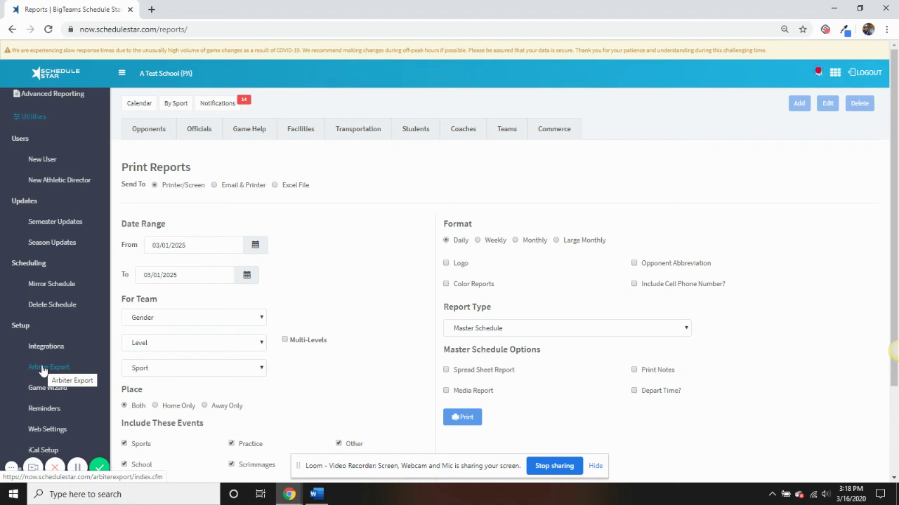
click(49, 389)
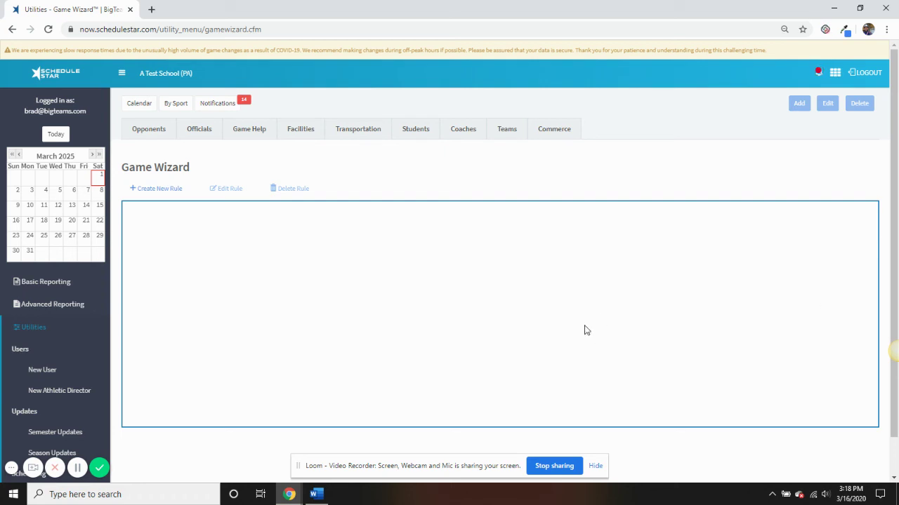
View the Reminders settings and the iCal Setup login page, and return to Reminders.
scroll(75, 326, down, 3)
scroll(63, 330, down, 2)
click(61, 341)
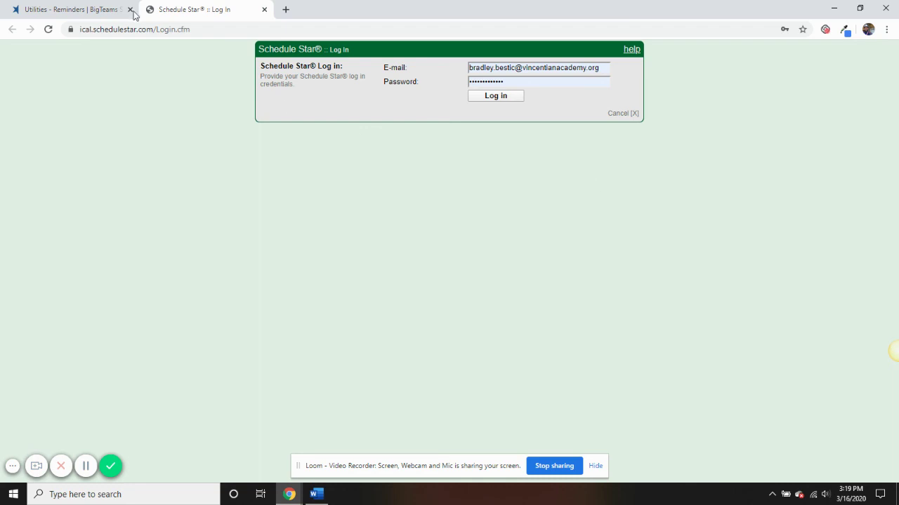
click(102, 8)
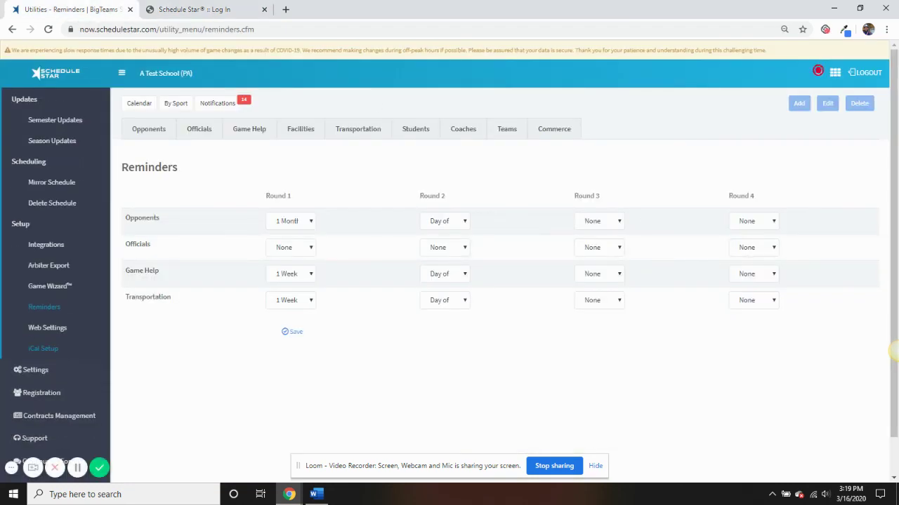